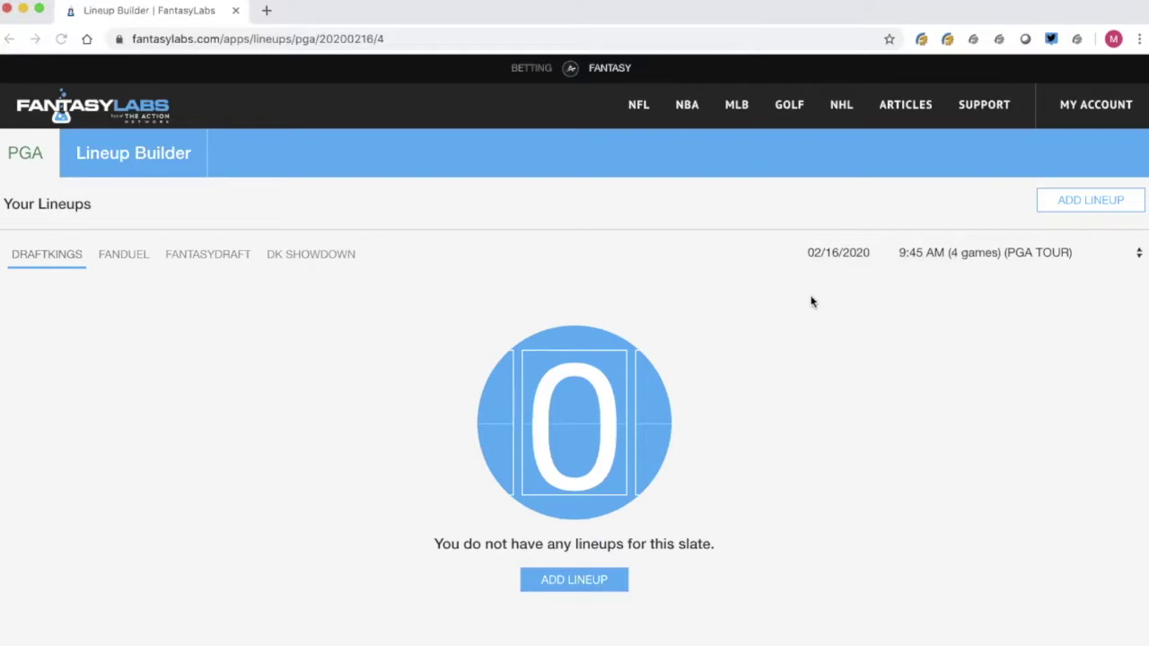
Step: View the PGA lineup pages for FanDuel, FantasyDraft and DK Showdown, and return to DraftKings
mouse_move(785, 105)
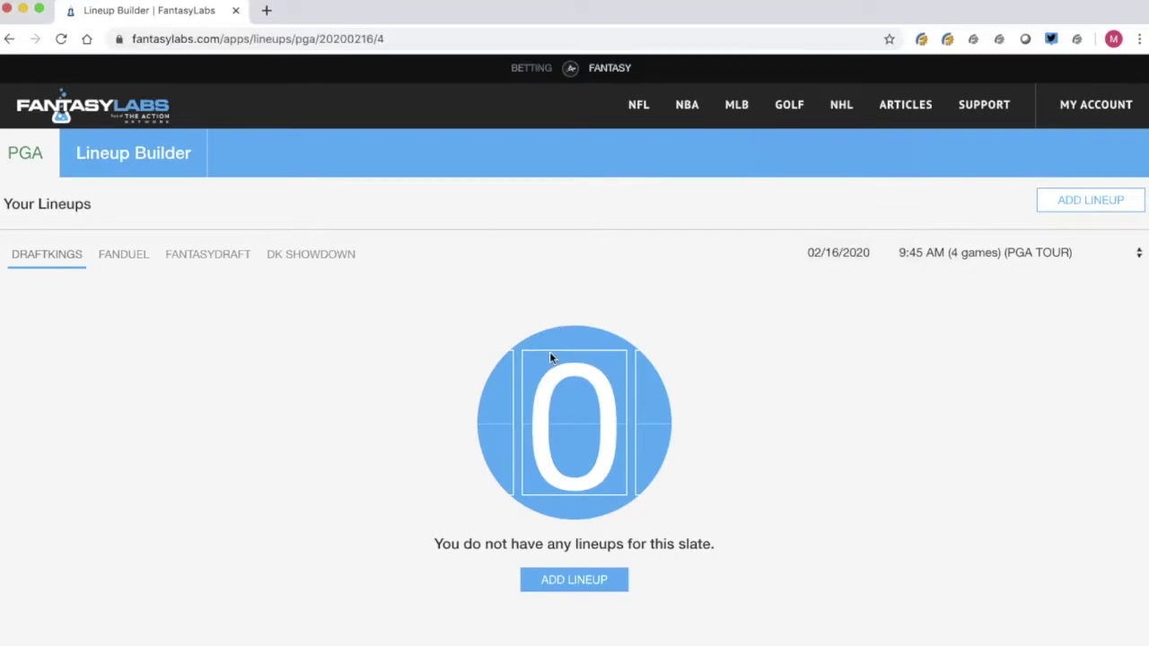
click(115, 268)
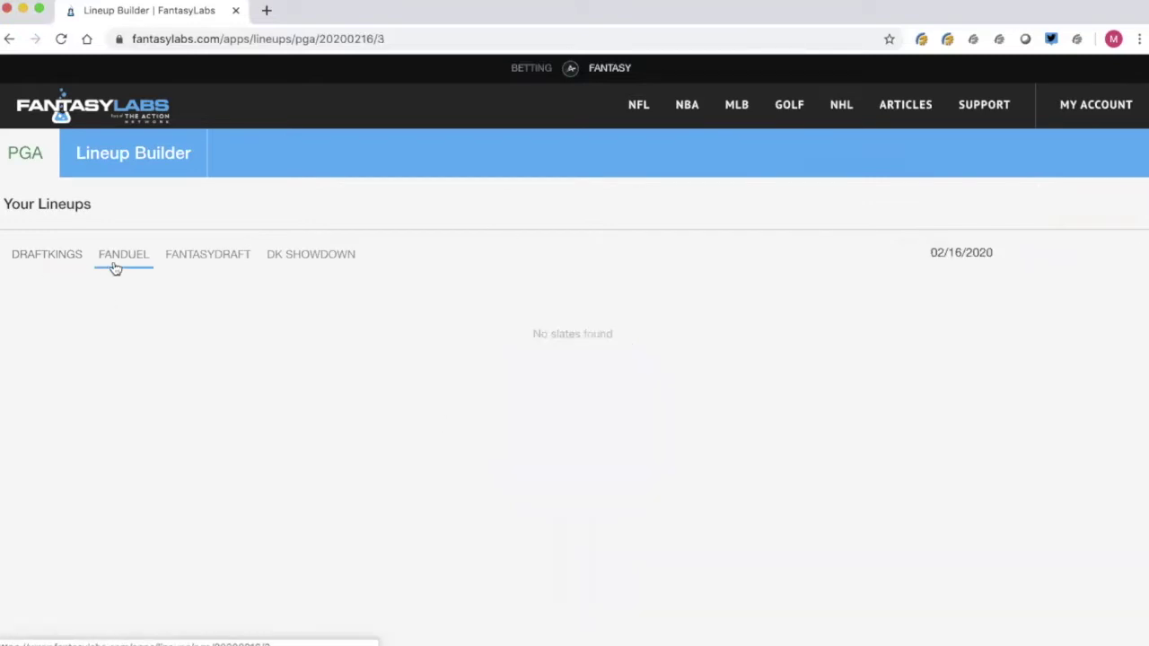
click(210, 257)
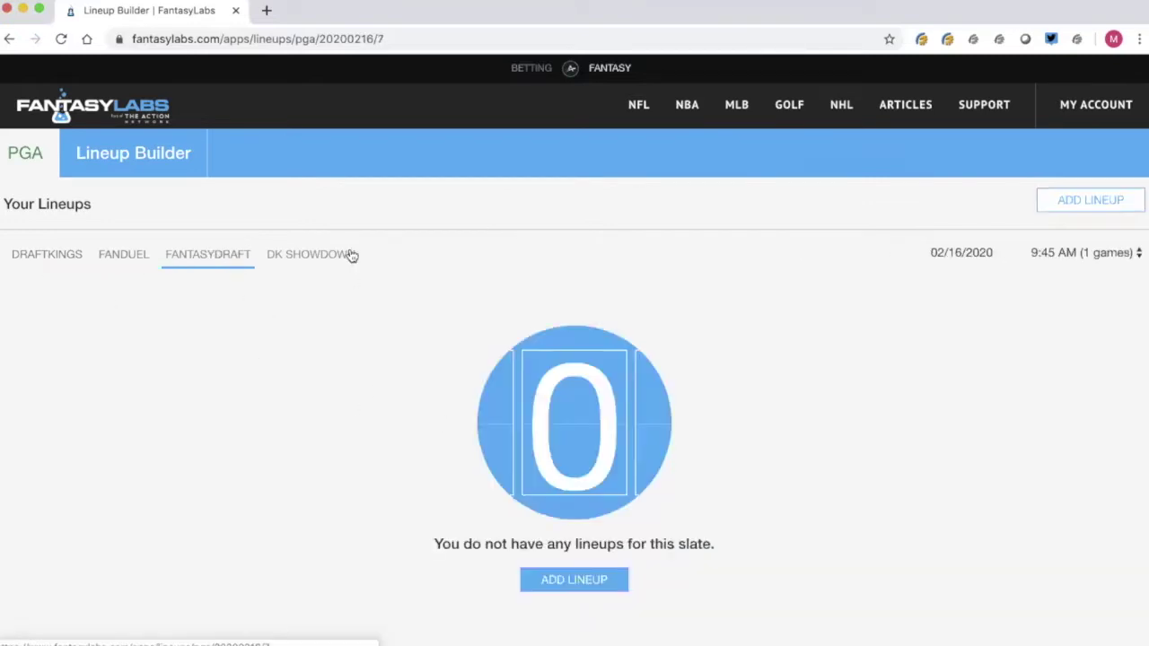
click(335, 259)
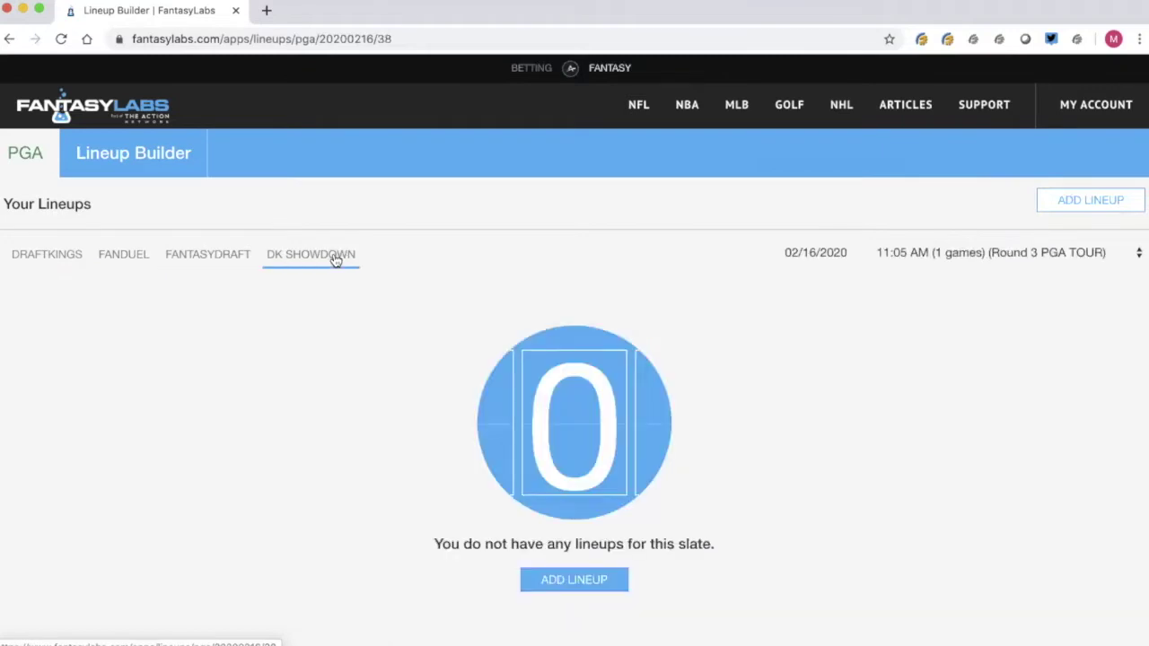
click(54, 261)
Step: Select the 9:45 AM (4 games) (PGA TOUR) slate for DraftKings and start a new lineup
click(932, 255)
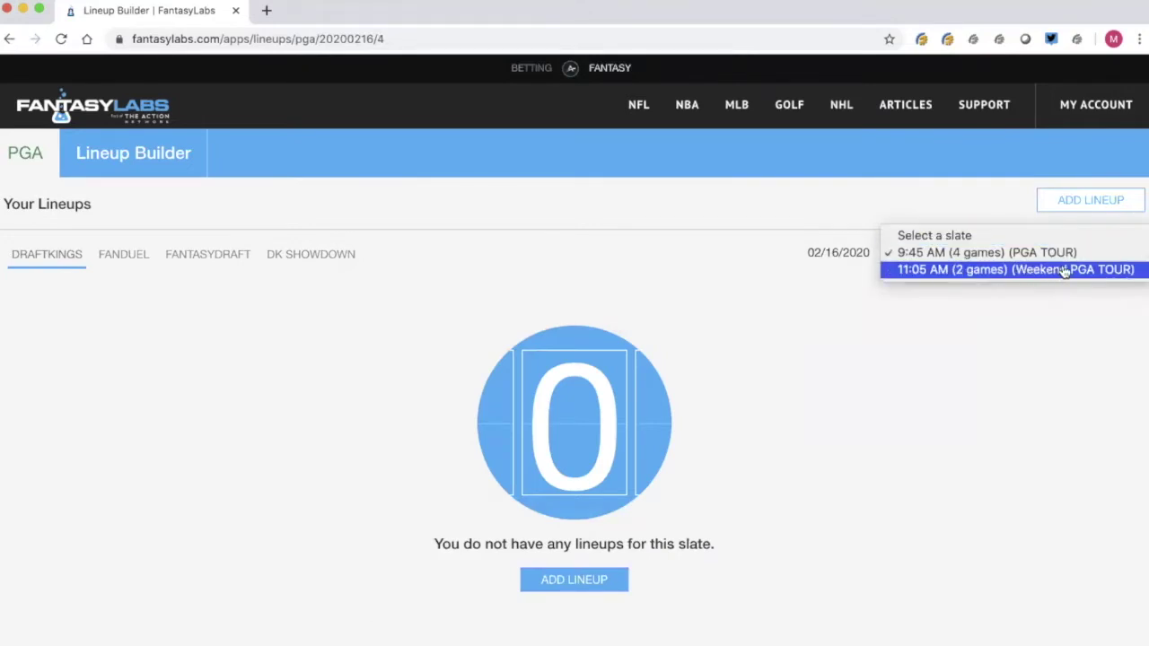
click(1065, 272)
click(969, 262)
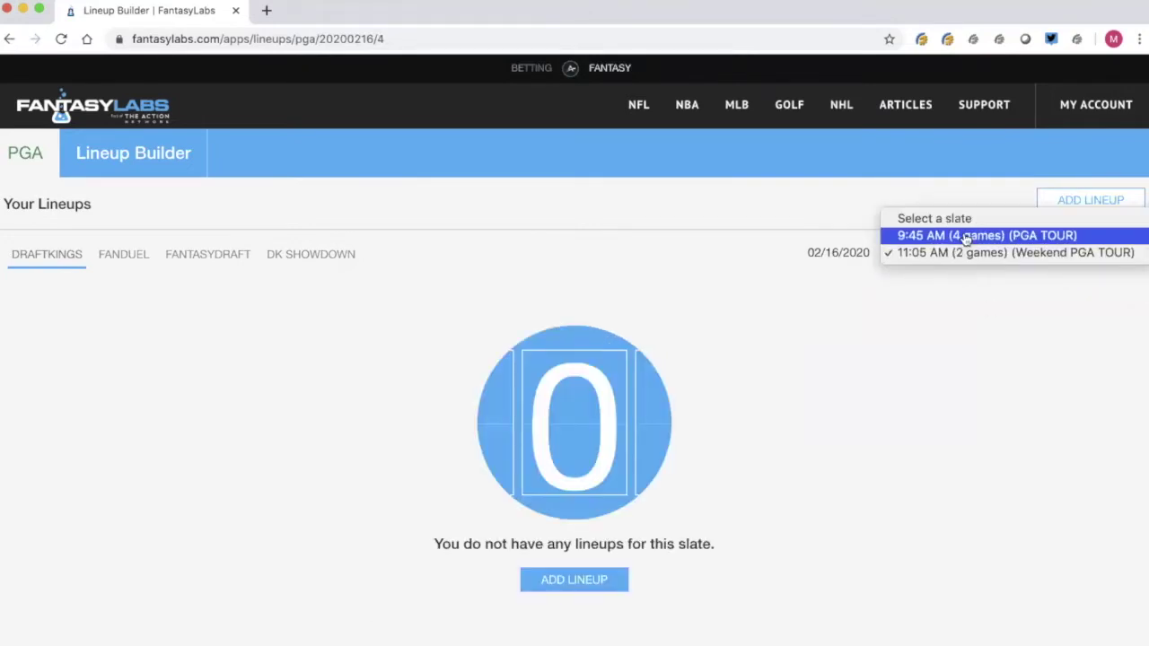
click(966, 238)
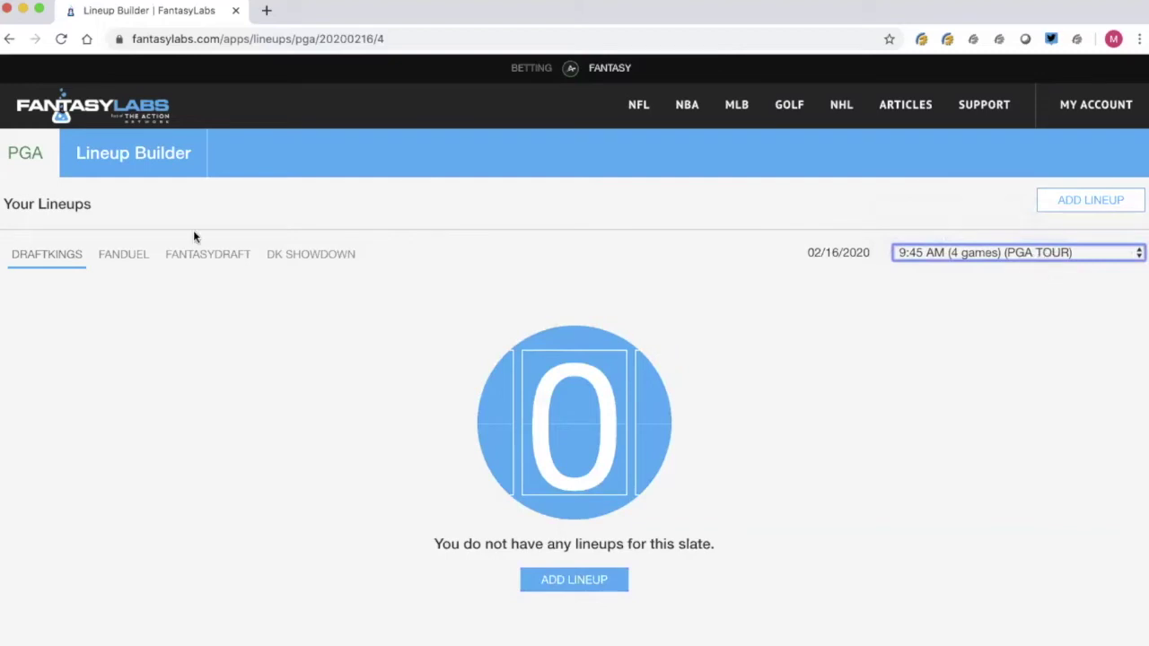
click(568, 583)
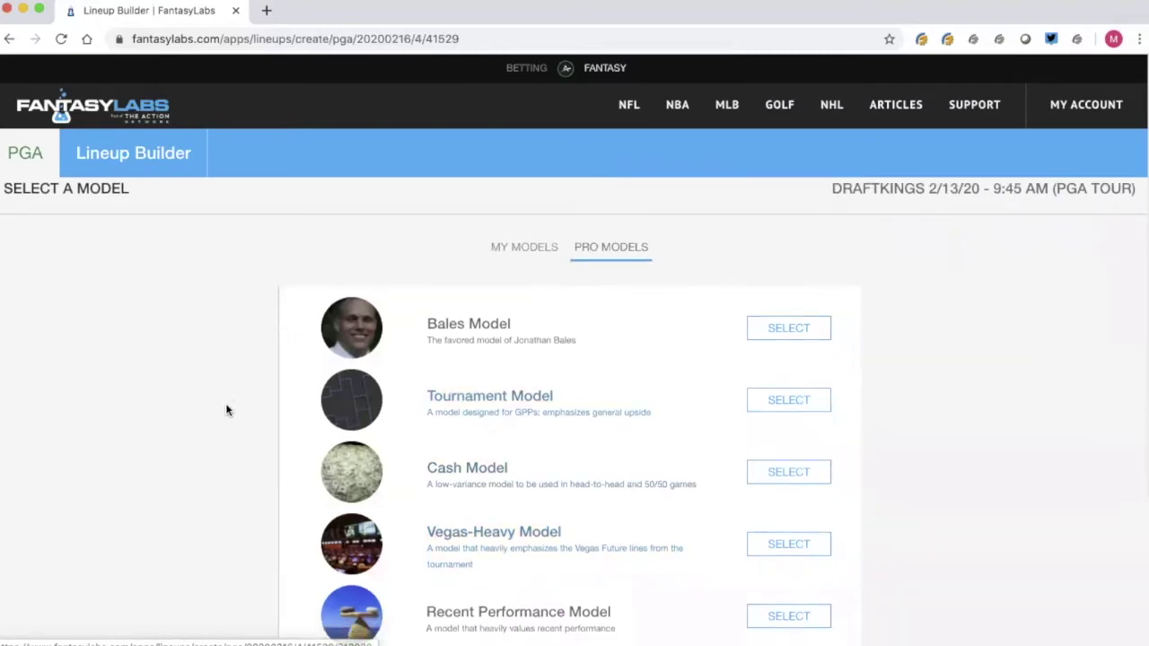
Step: Review the pro models available for the lineup and their descriptions
scroll(225, 408, down, 1)
scroll(225, 410, down, 1)
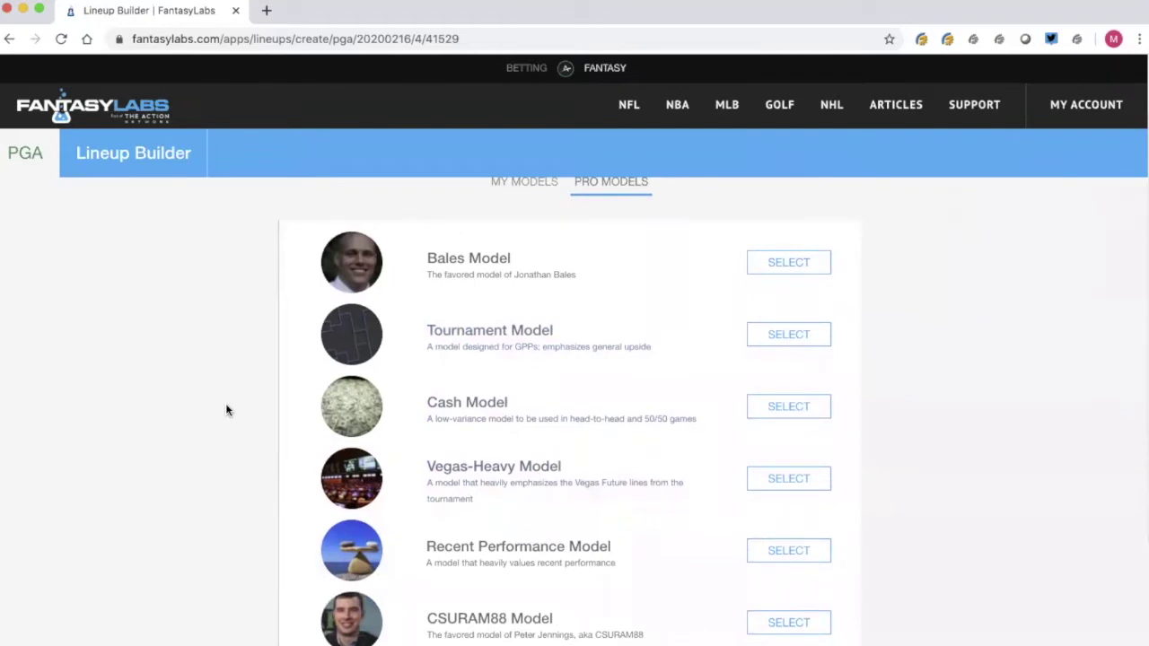
scroll(225, 410, up, 2)
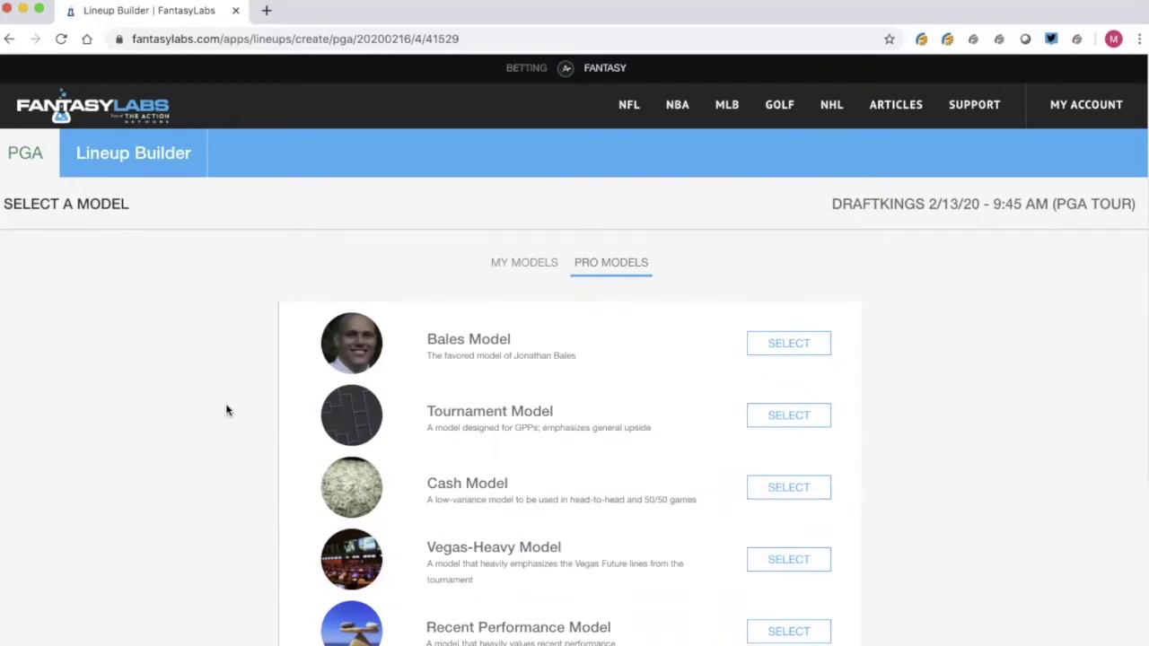
scroll(227, 410, down, 1)
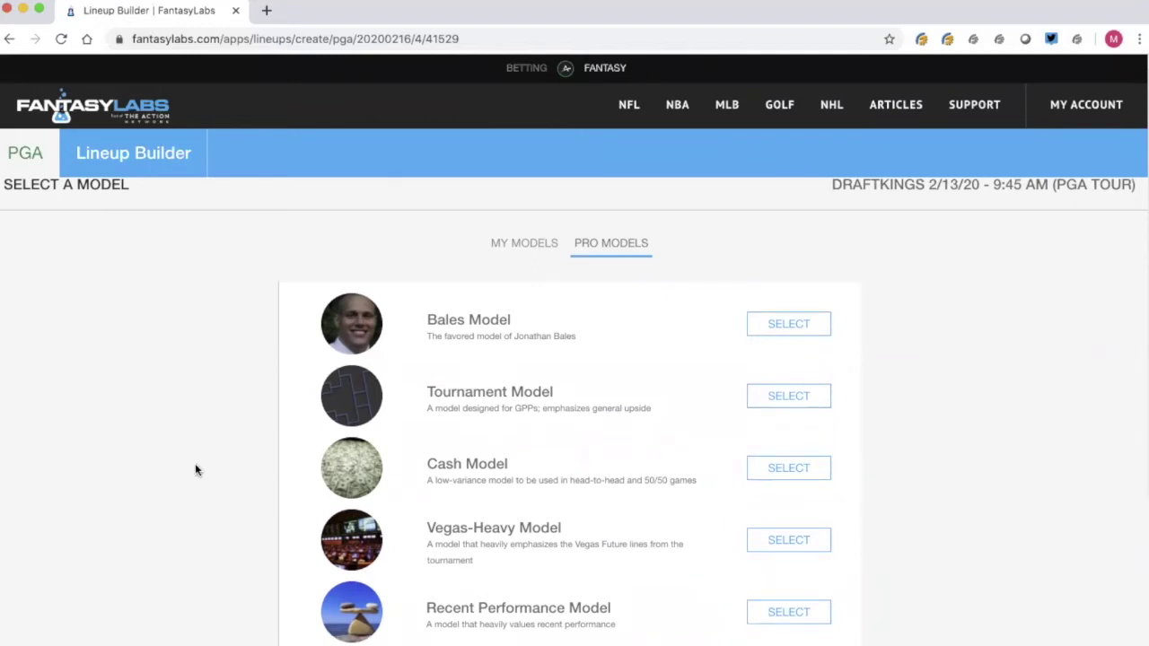
scroll(181, 456, down, 2)
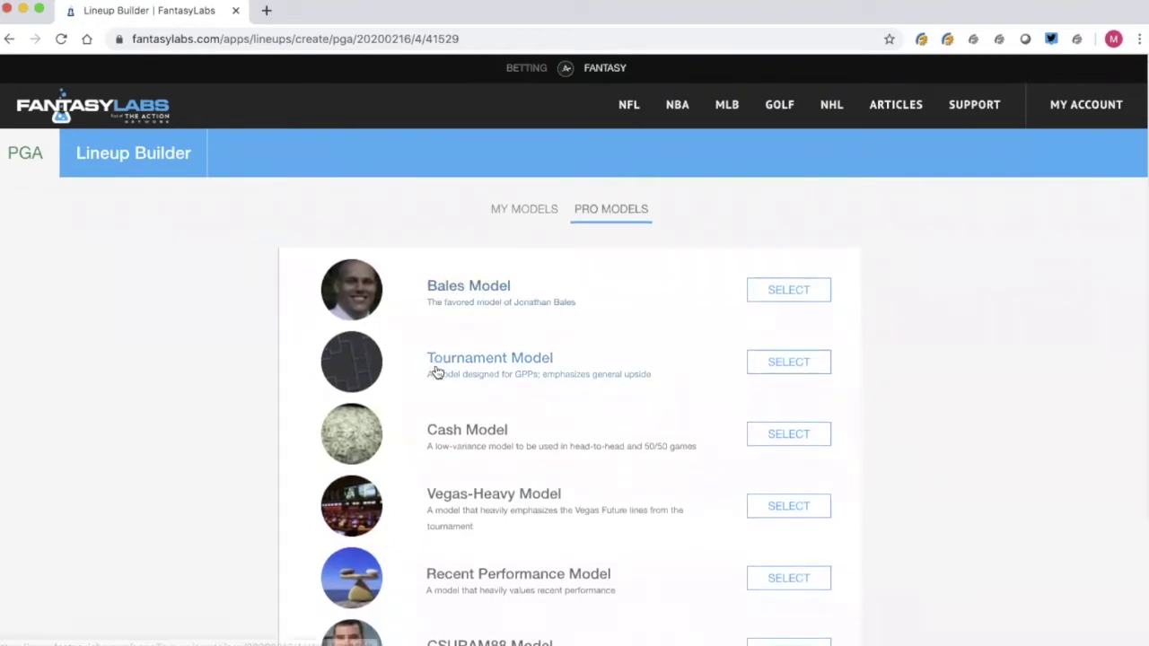
scroll(402, 401, down, 1)
scroll(402, 400, down, 1)
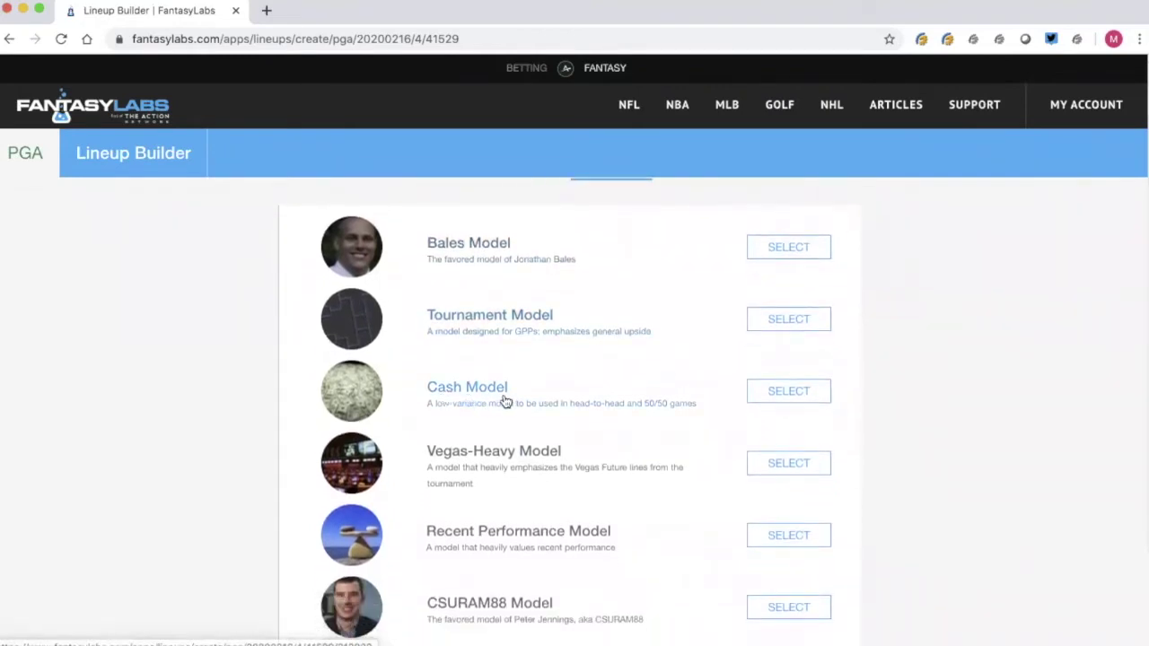
scroll(405, 487, down, 2)
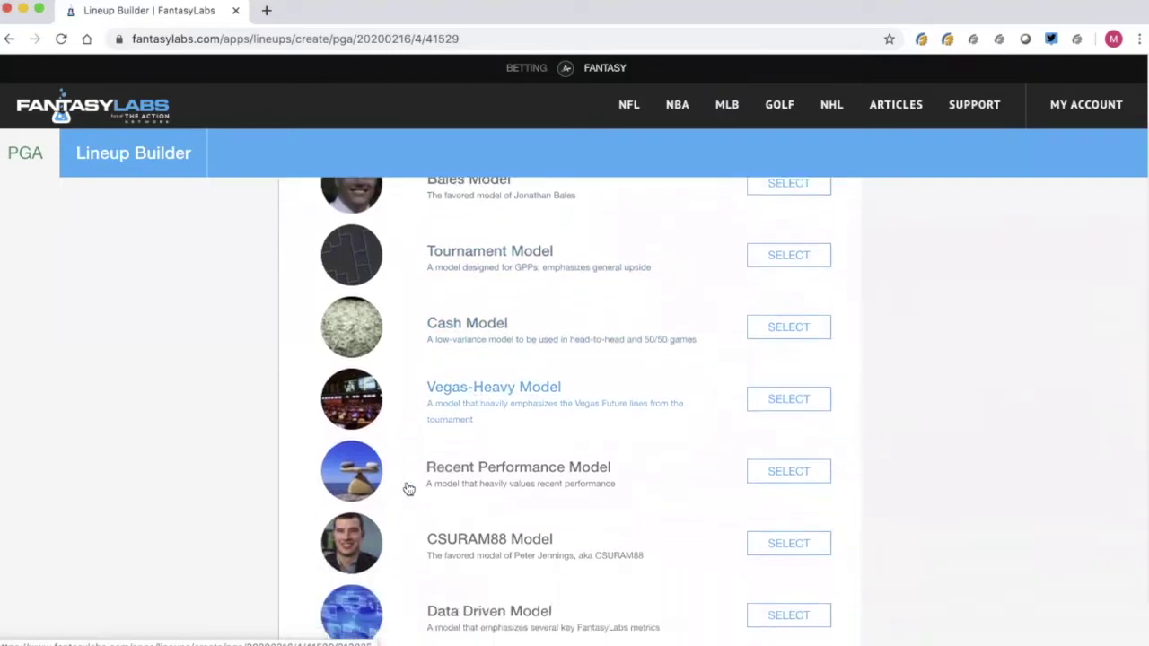
scroll(395, 528, down, 2)
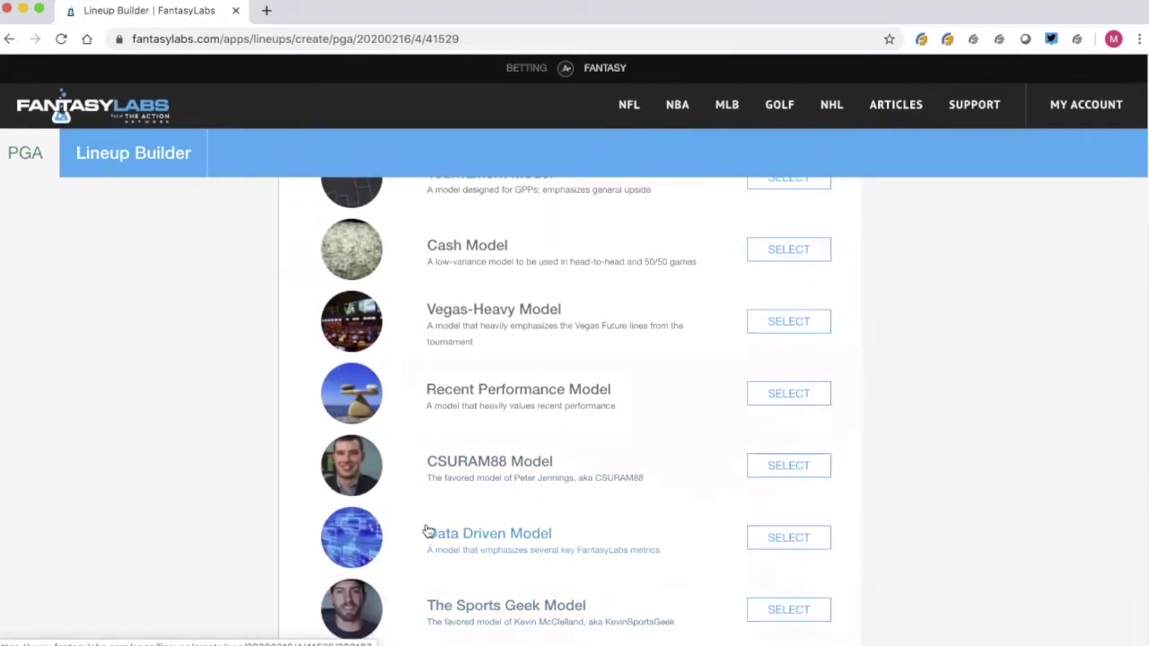
scroll(427, 531, up, 1)
scroll(238, 472, up, 3)
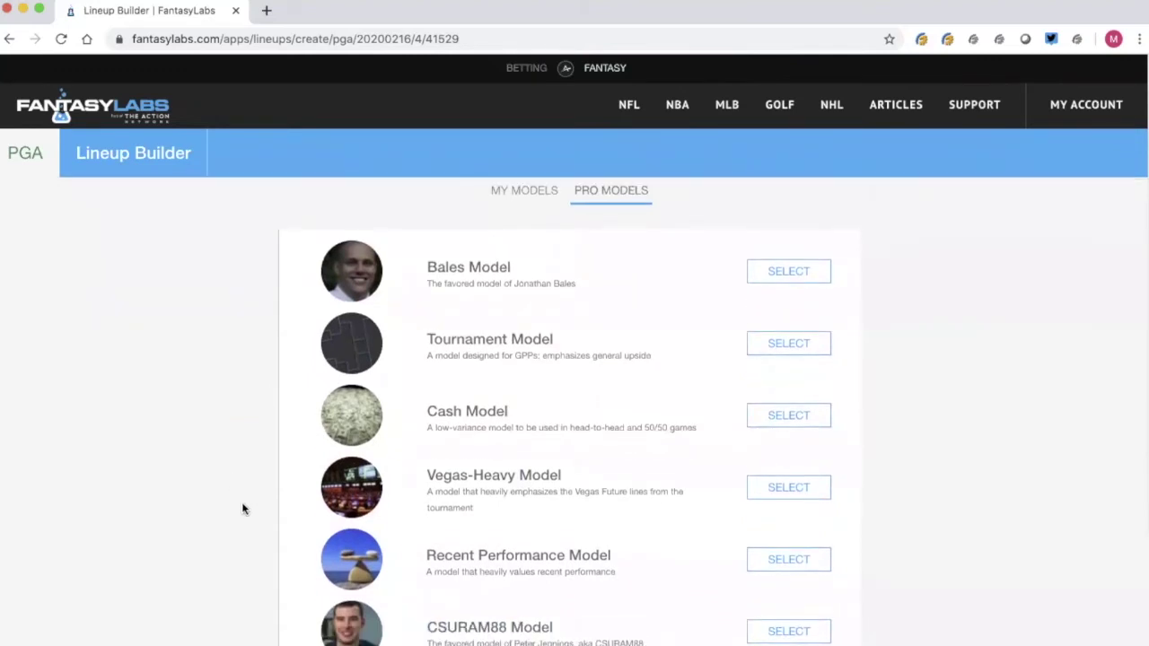
scroll(242, 509, down, 1)
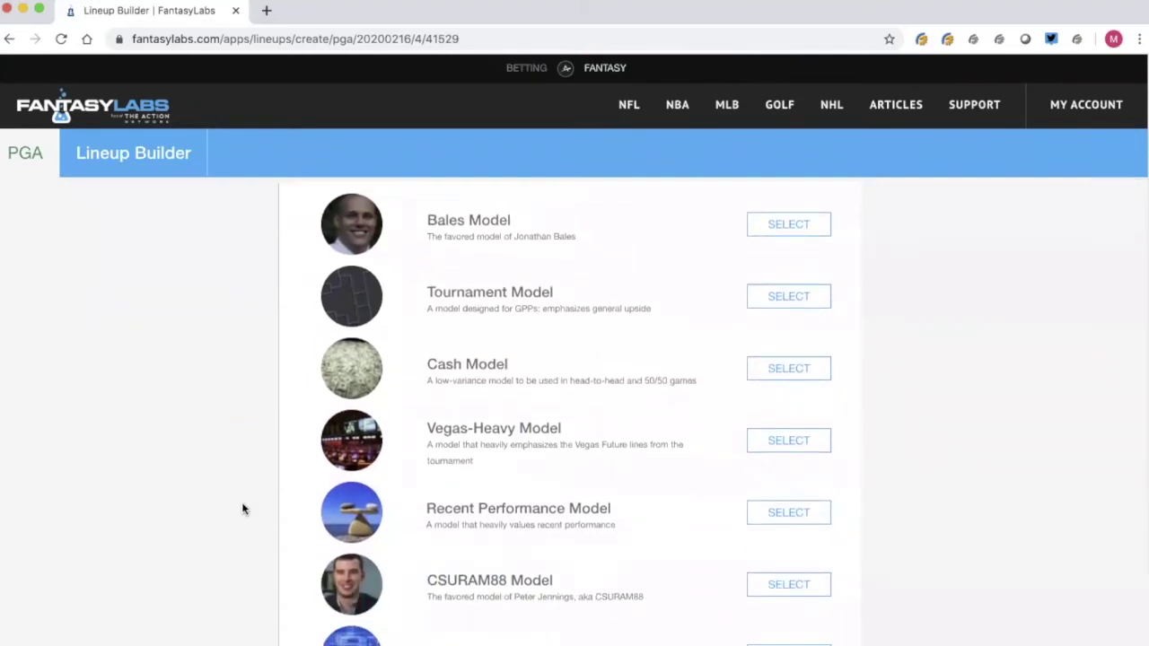
Step: Choose the CSURAM88 Model and list all of its players sorted by salary
click(760, 584)
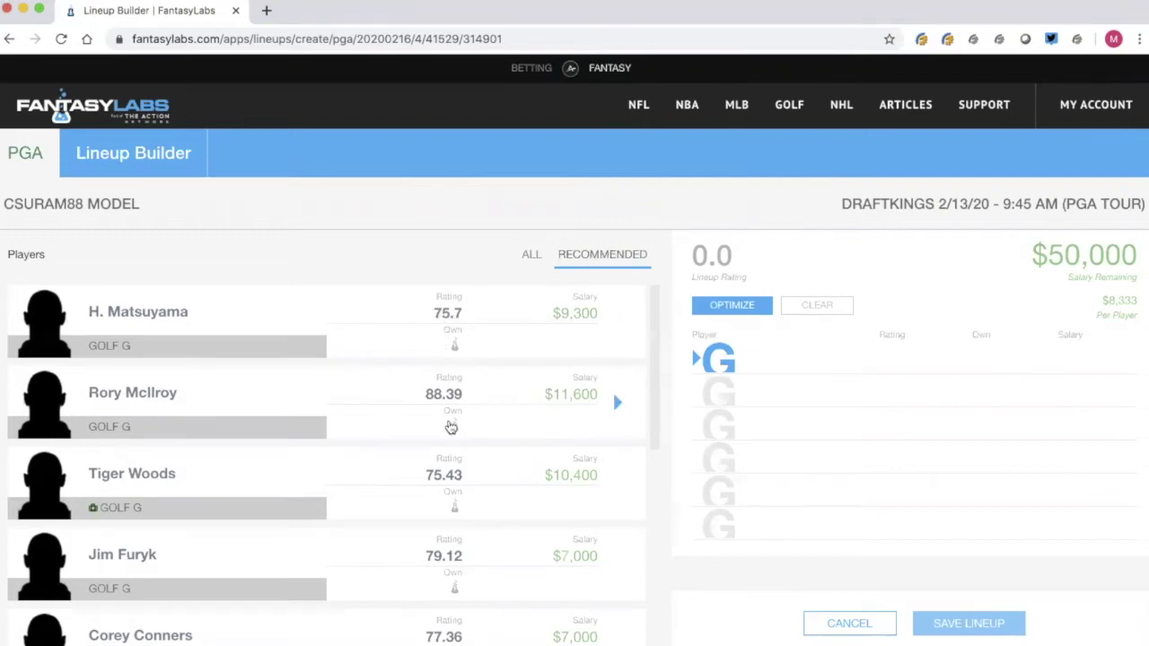
click(531, 257)
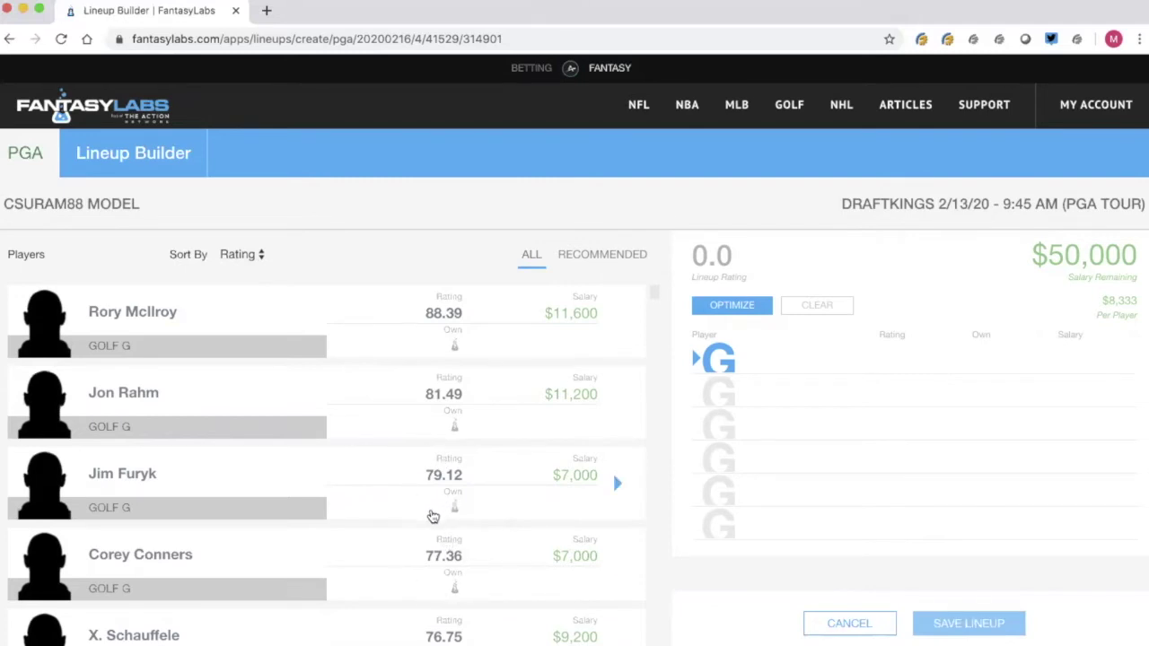
click(241, 254)
click(240, 271)
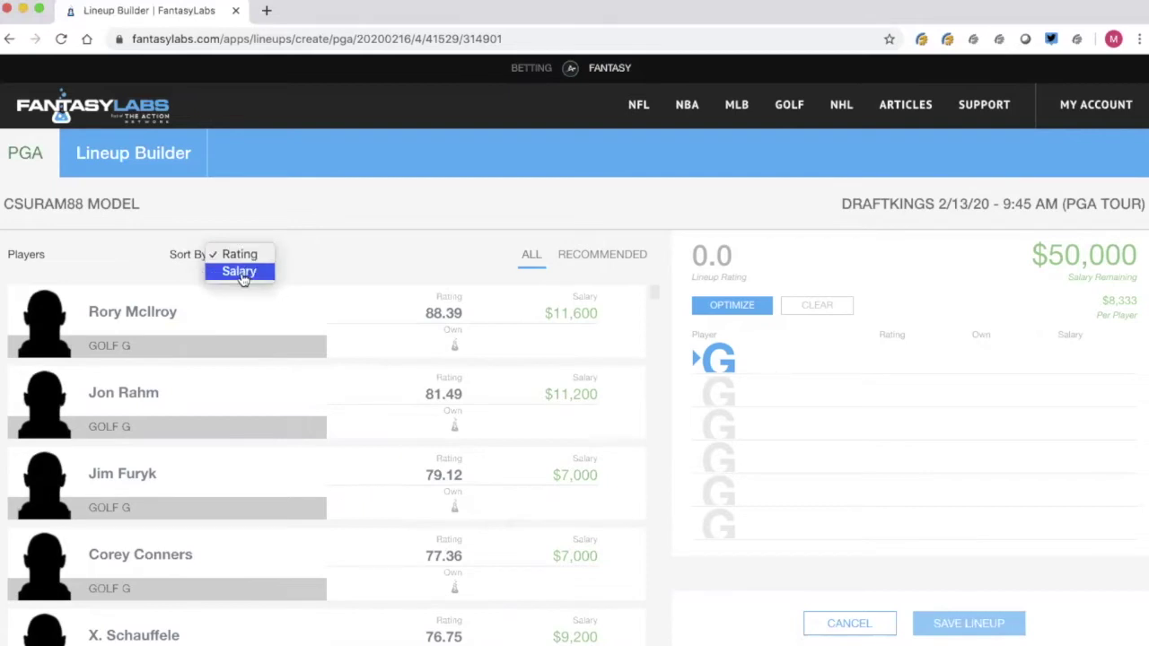
Step: Add Rory McIlroy and Tiger Woods to the lineup
mouse_move(567, 307)
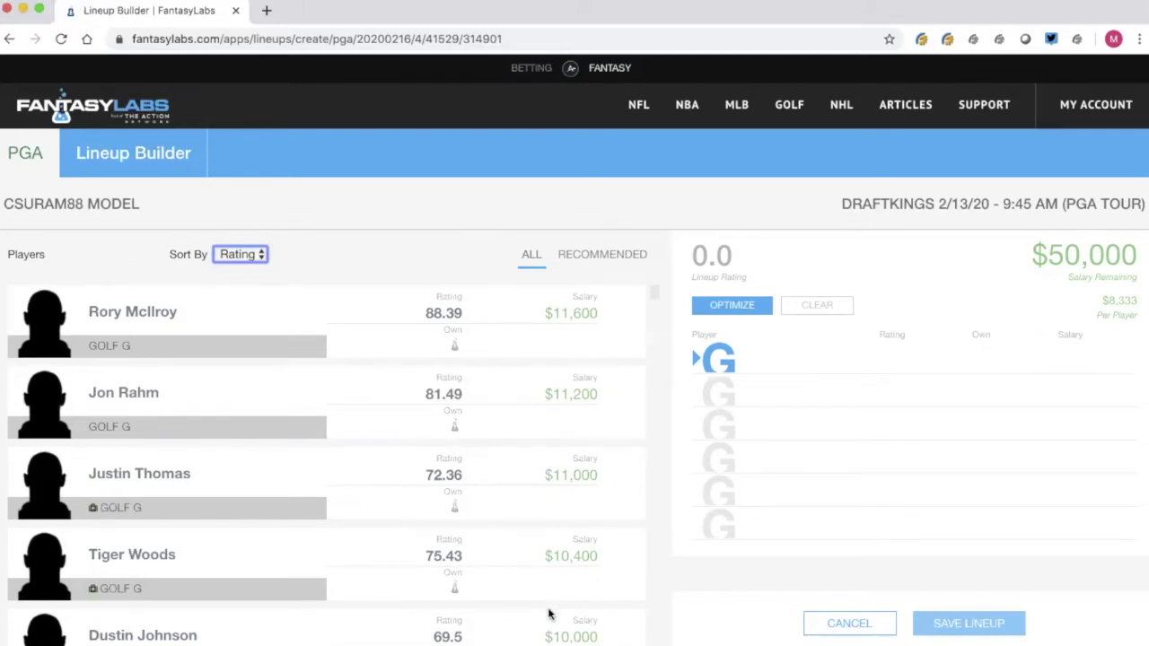
mouse_move(572, 413)
mouse_move(584, 556)
mouse_move(465, 493)
click(616, 324)
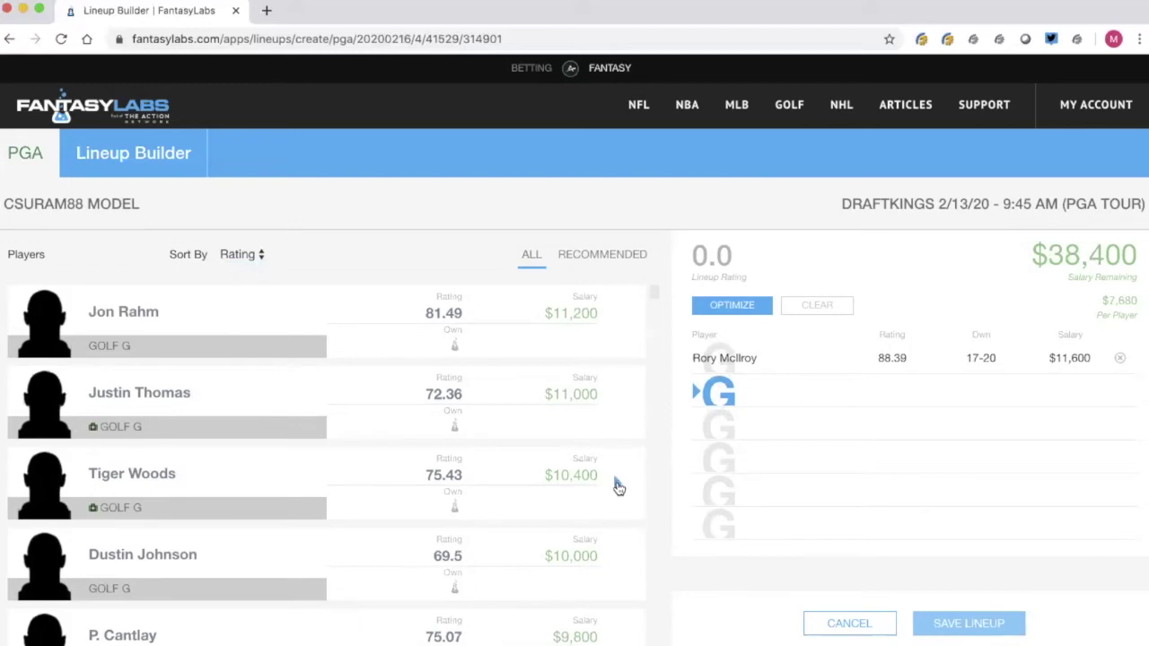
click(618, 486)
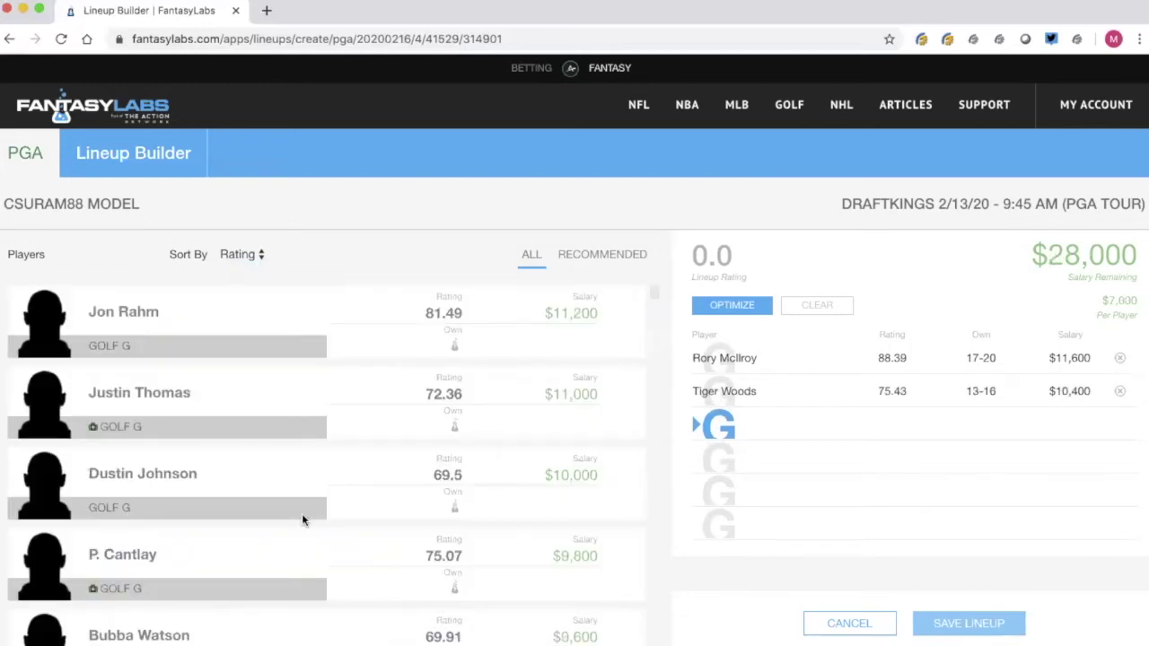
Step: Draft P. Cantlay from his player details and remove him from the lineup
click(103, 558)
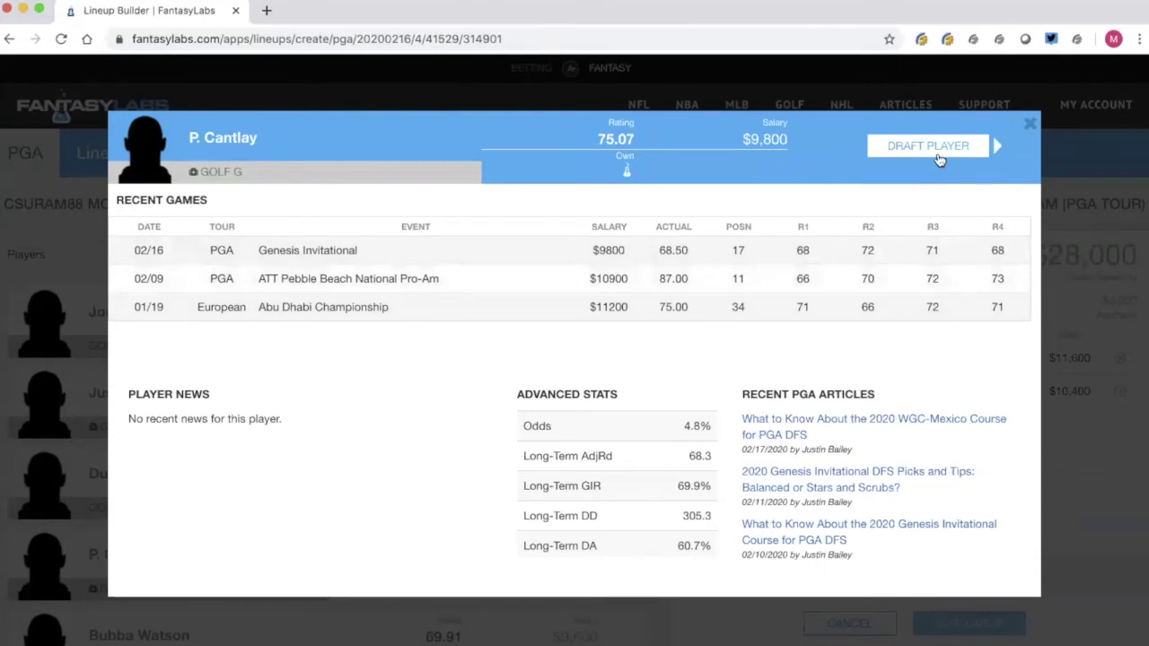
click(975, 150)
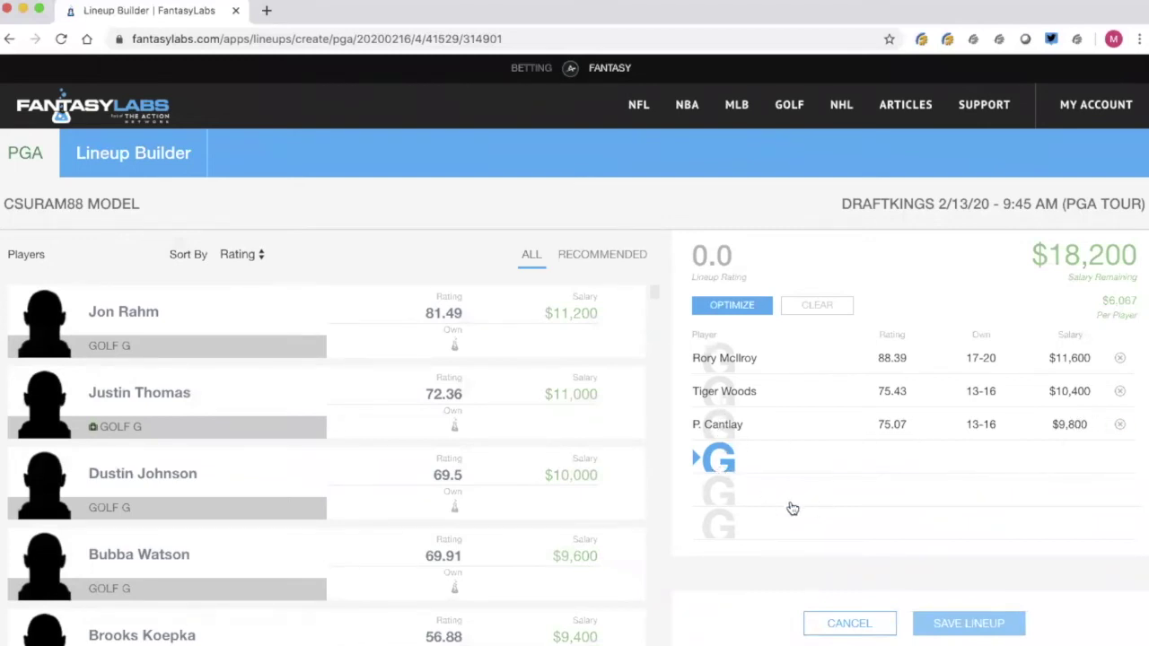
click(1121, 426)
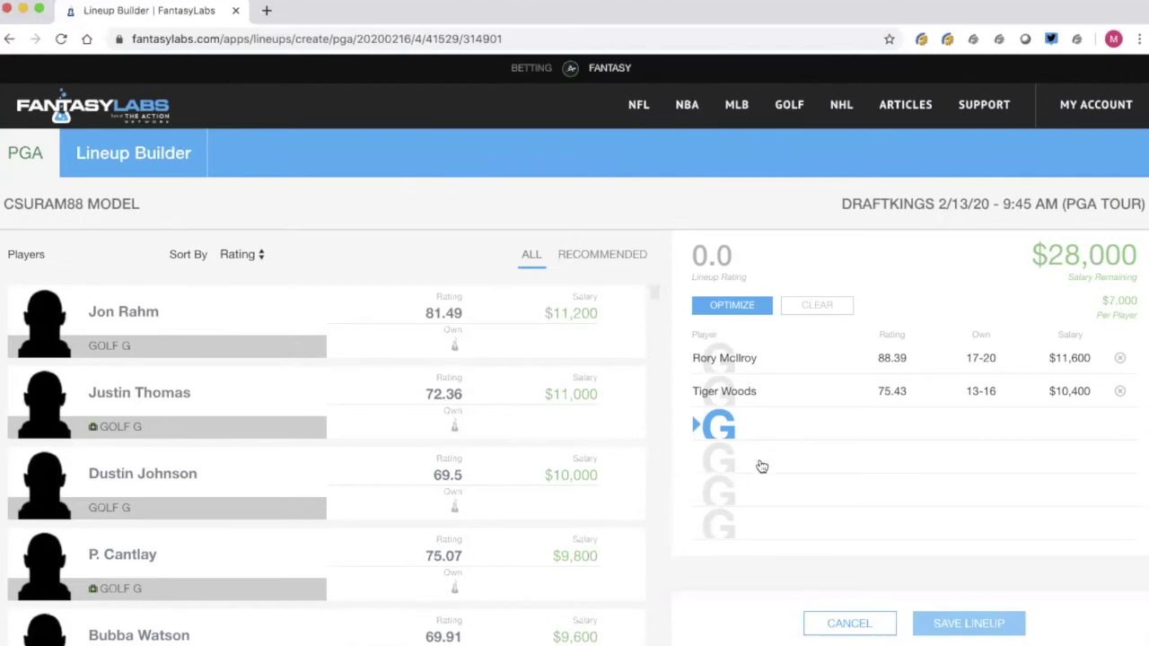
Step: Optimize the lineup around Rory McIlroy and Tiger Woods, and clear all the chosen players
click(724, 308)
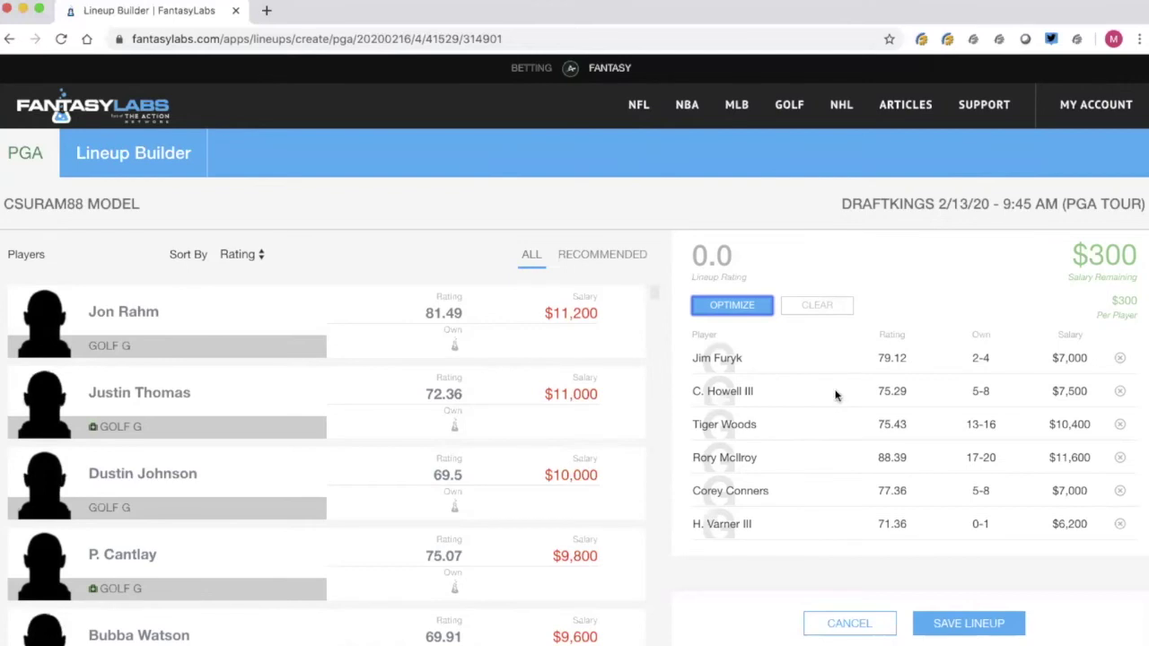
click(822, 308)
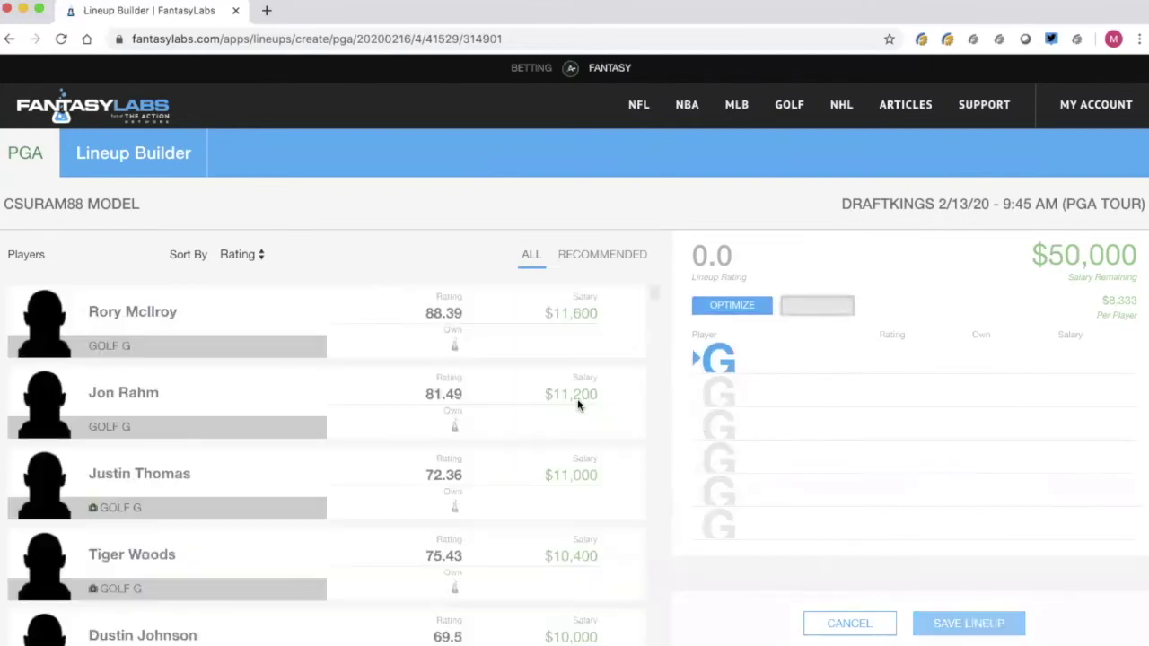
Step: Build an optimized lineup around Rory McIlroy and Justin Thomas and save it
click(616, 320)
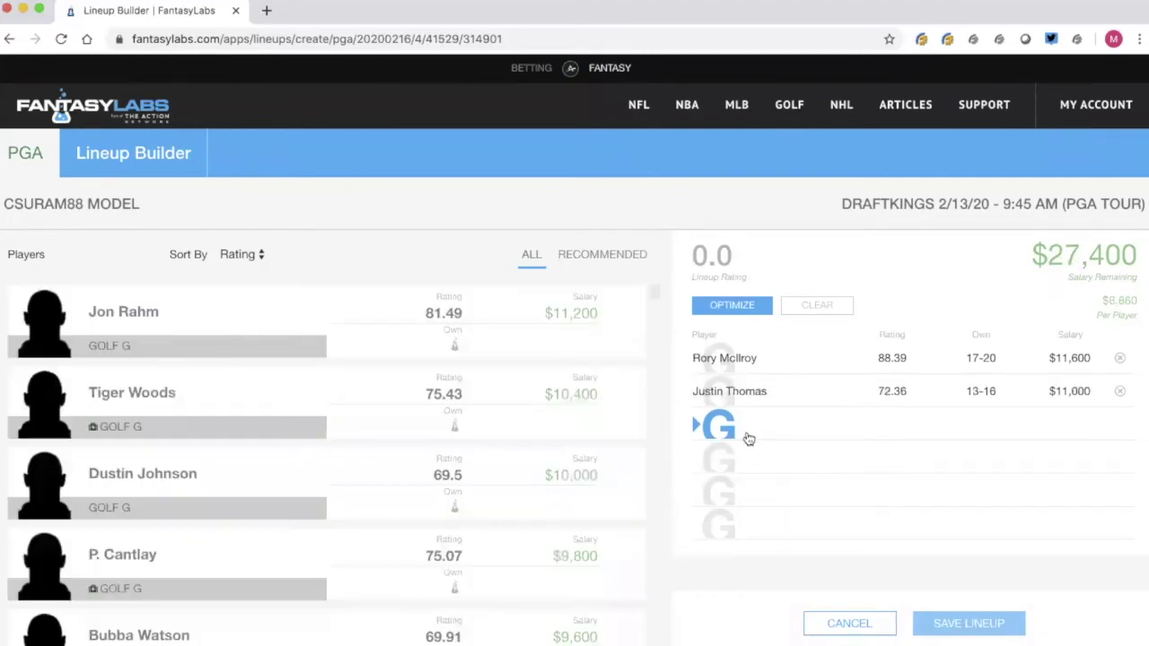
click(728, 308)
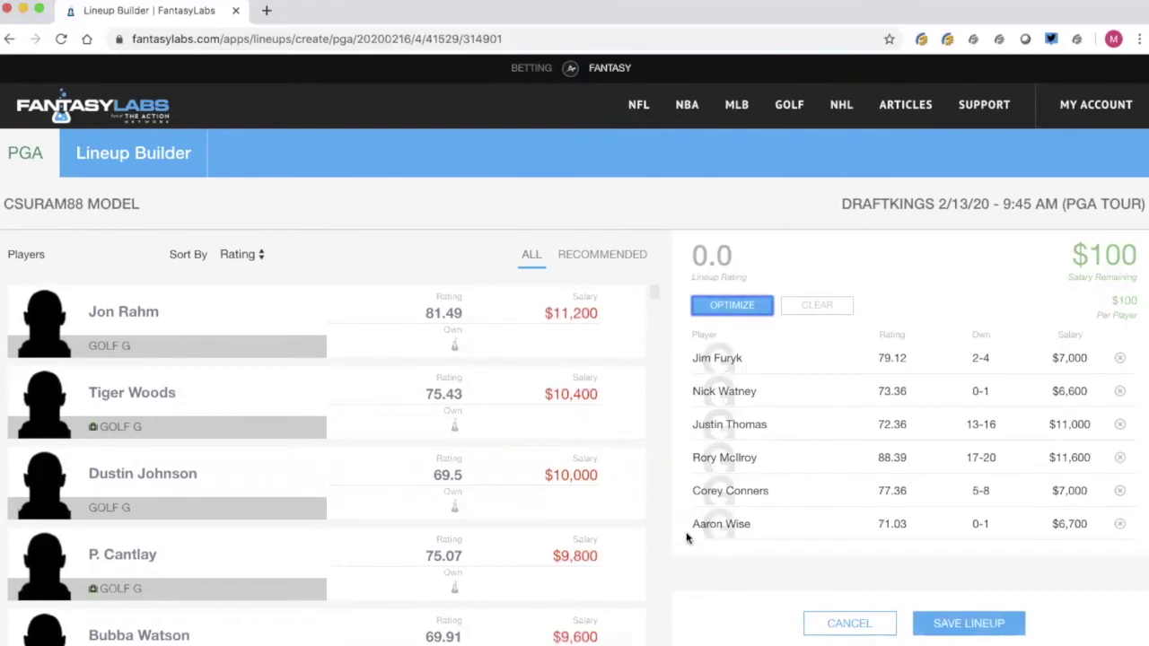
scroll(675, 538, down, 1)
click(990, 623)
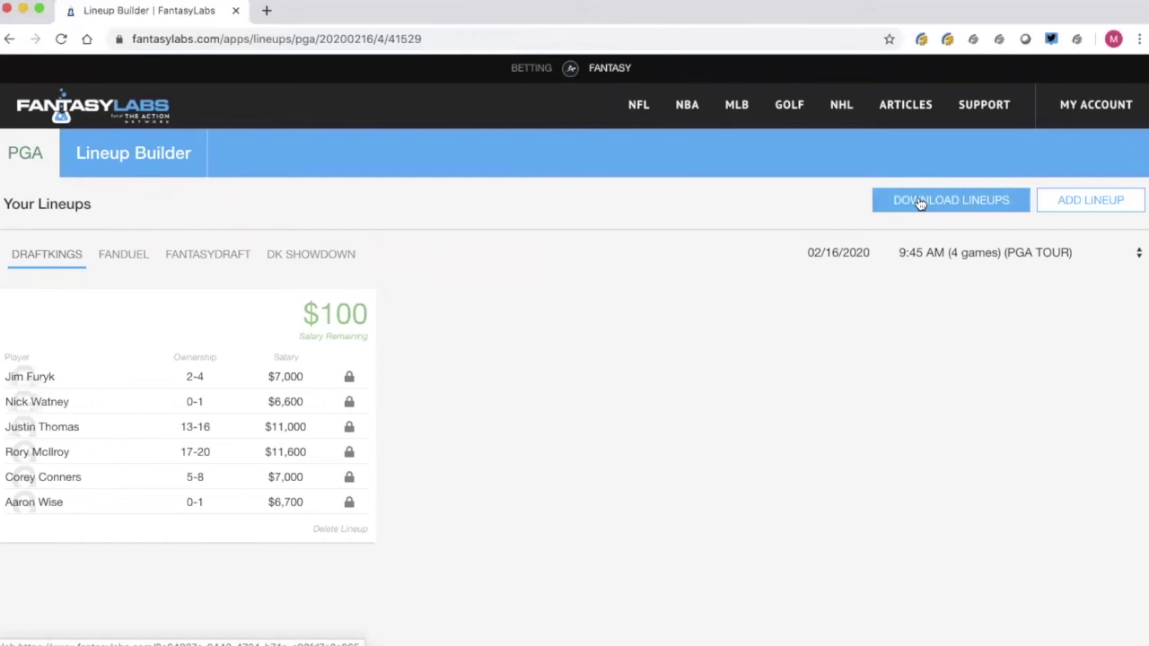
Step: Start a new DraftKings lineup with the Vegas-Heavy Model and show all players
click(1093, 205)
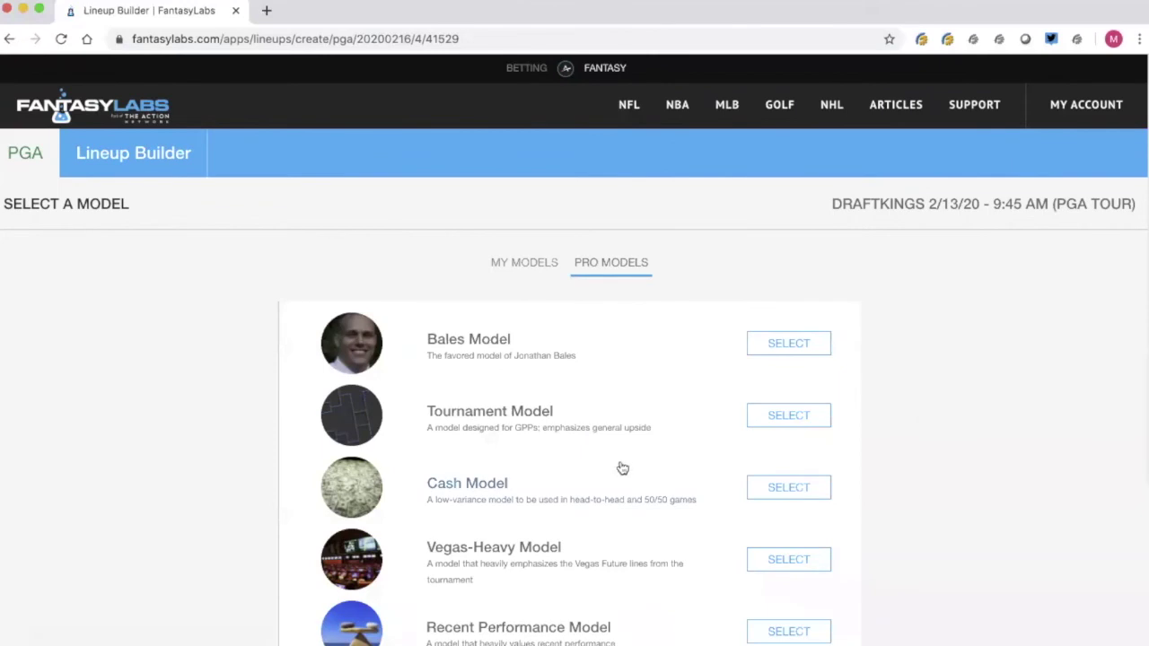
click(789, 541)
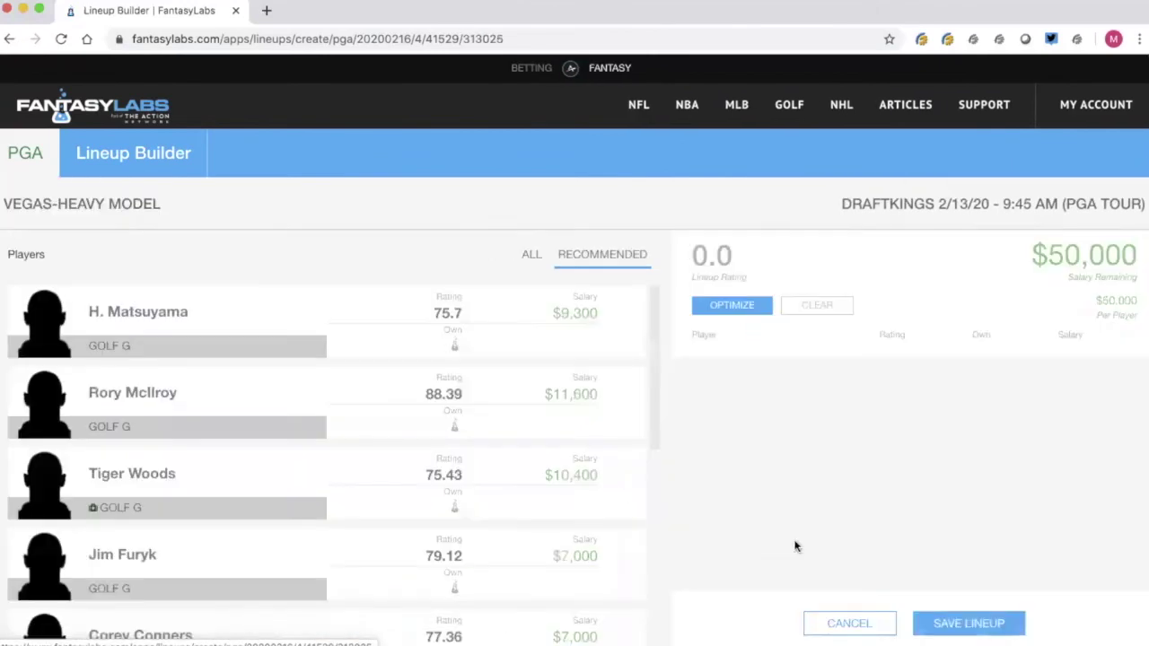
click(532, 256)
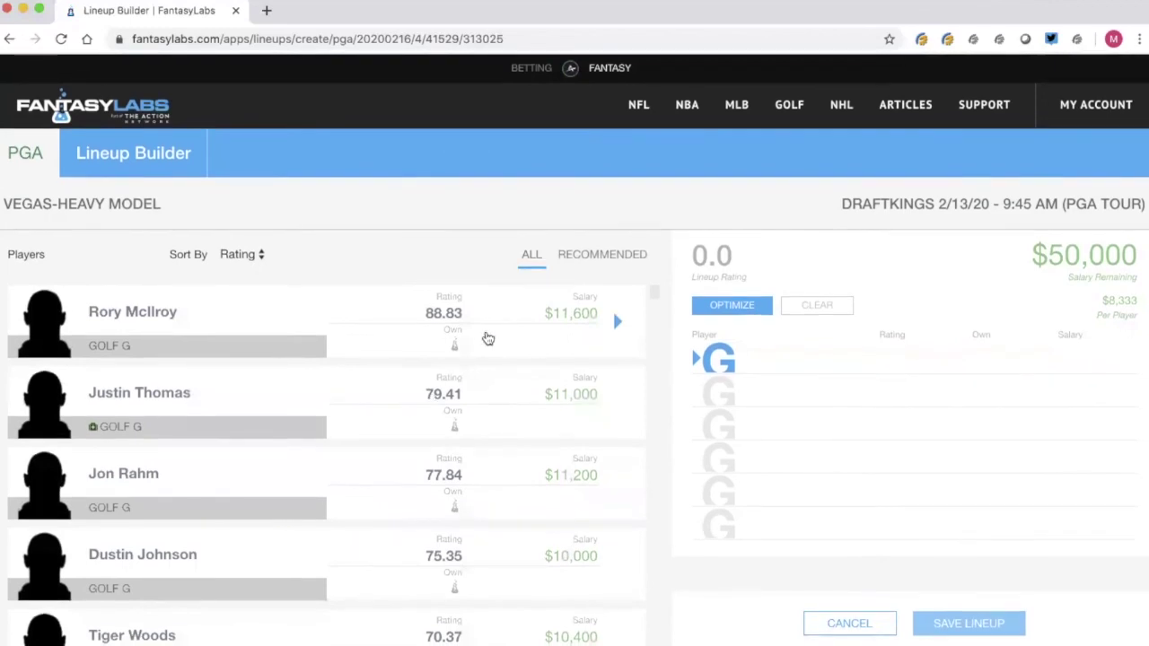
Step: Add Rory McIlroy and Justin Thomas to the Vegas-Heavy lineup, optimize the remaining spots, and save the lineup
click(615, 323)
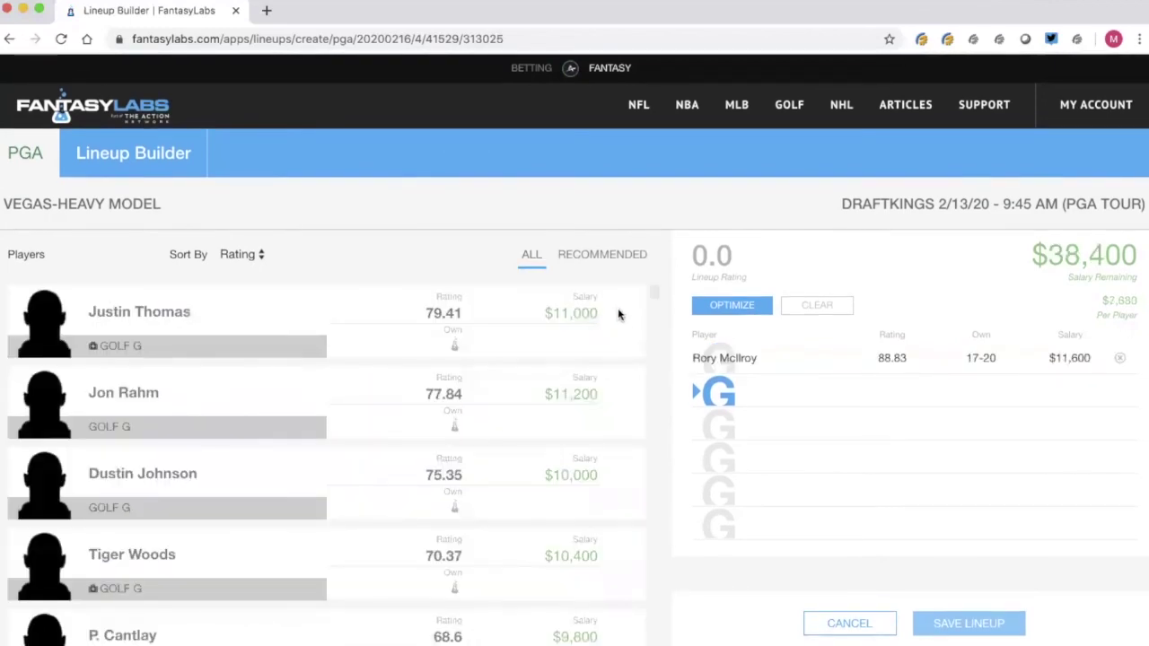
click(614, 323)
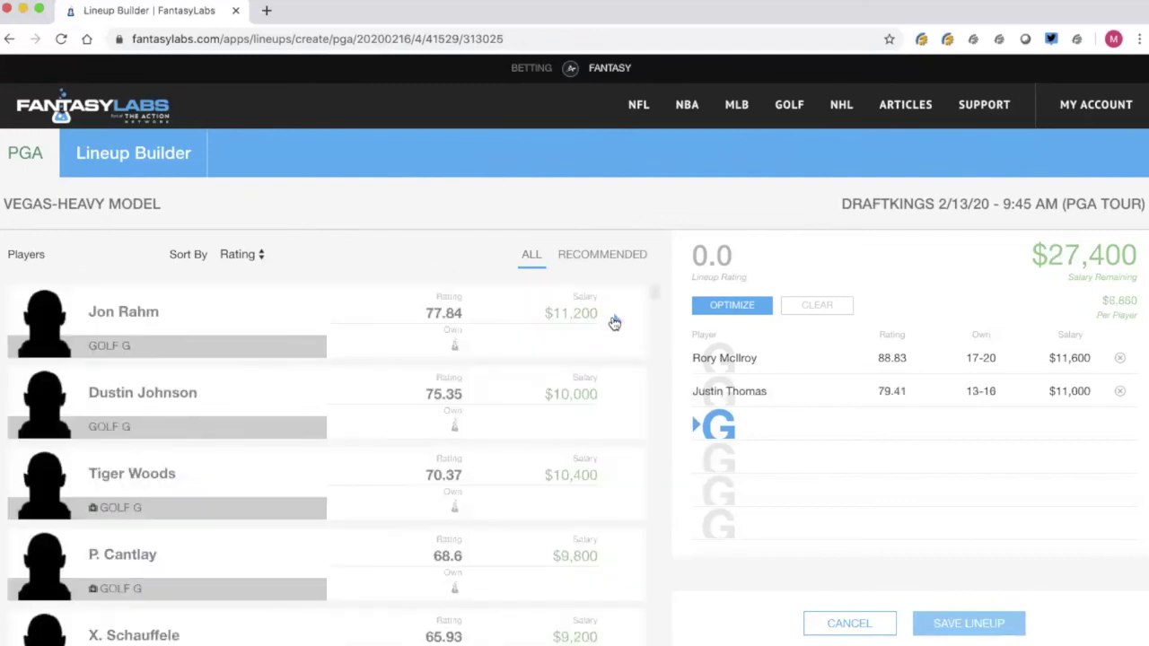
click(737, 306)
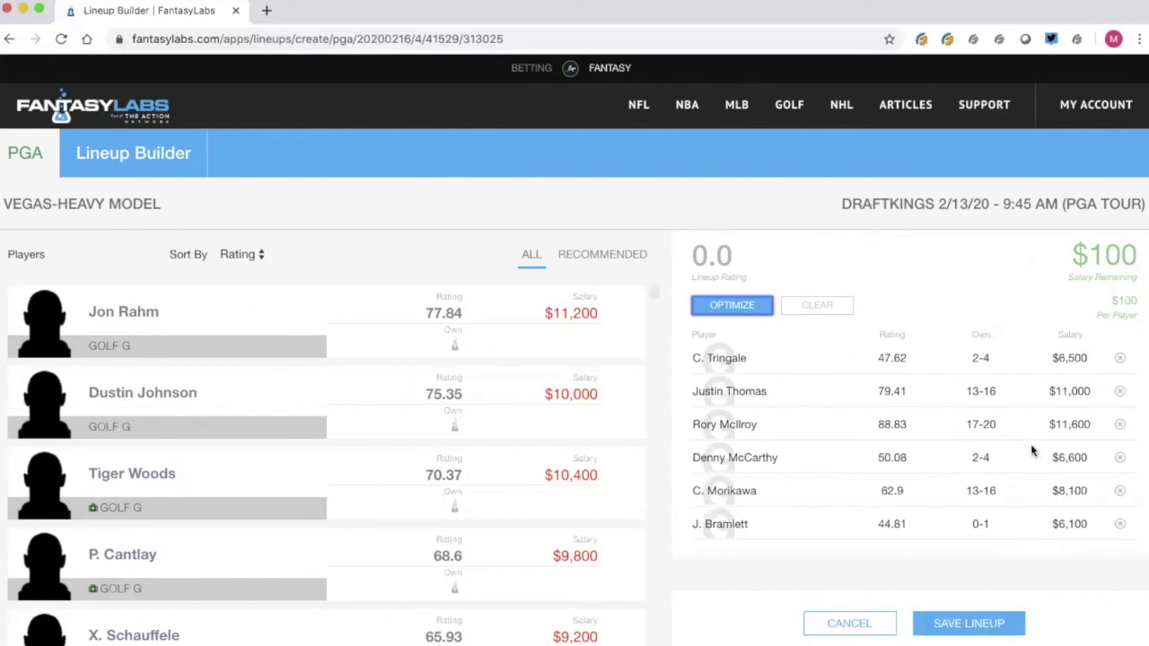
click(965, 626)
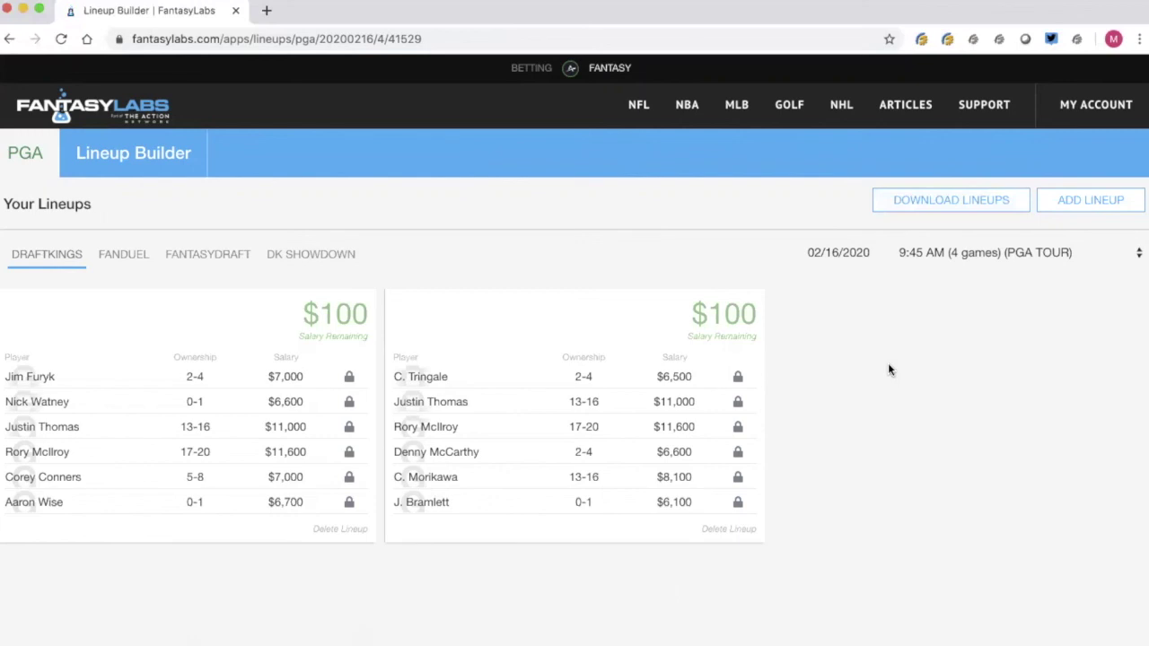
Step: View the saved lineups for FanDuel, FantasyDraft and DK Showdown
click(123, 255)
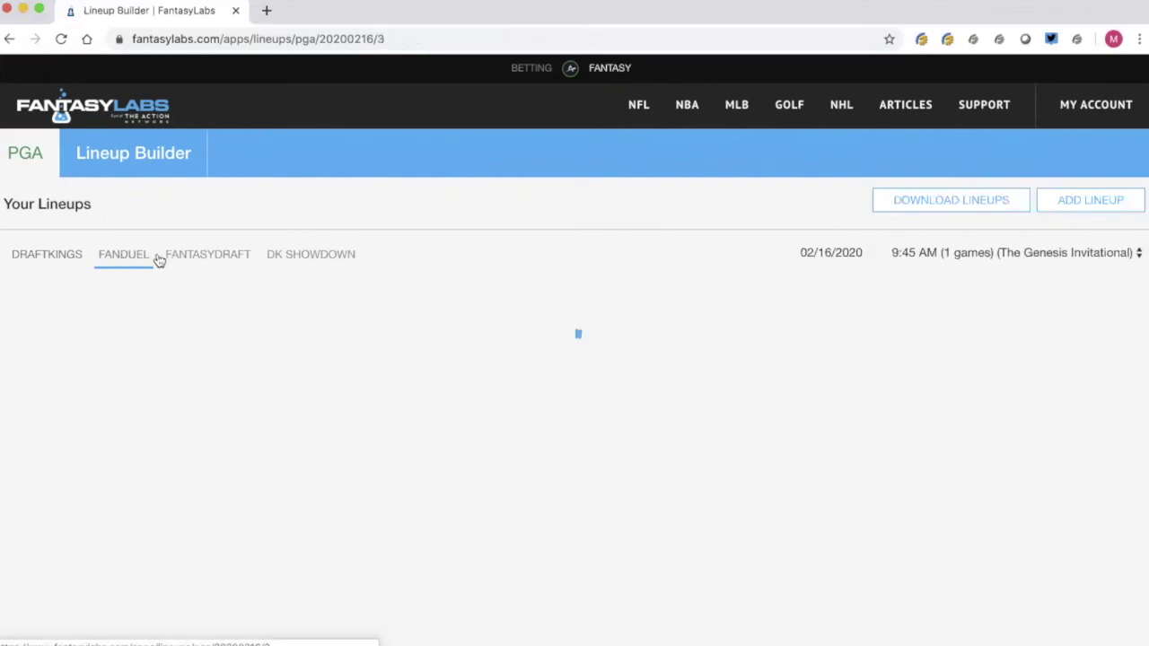
click(223, 257)
click(305, 258)
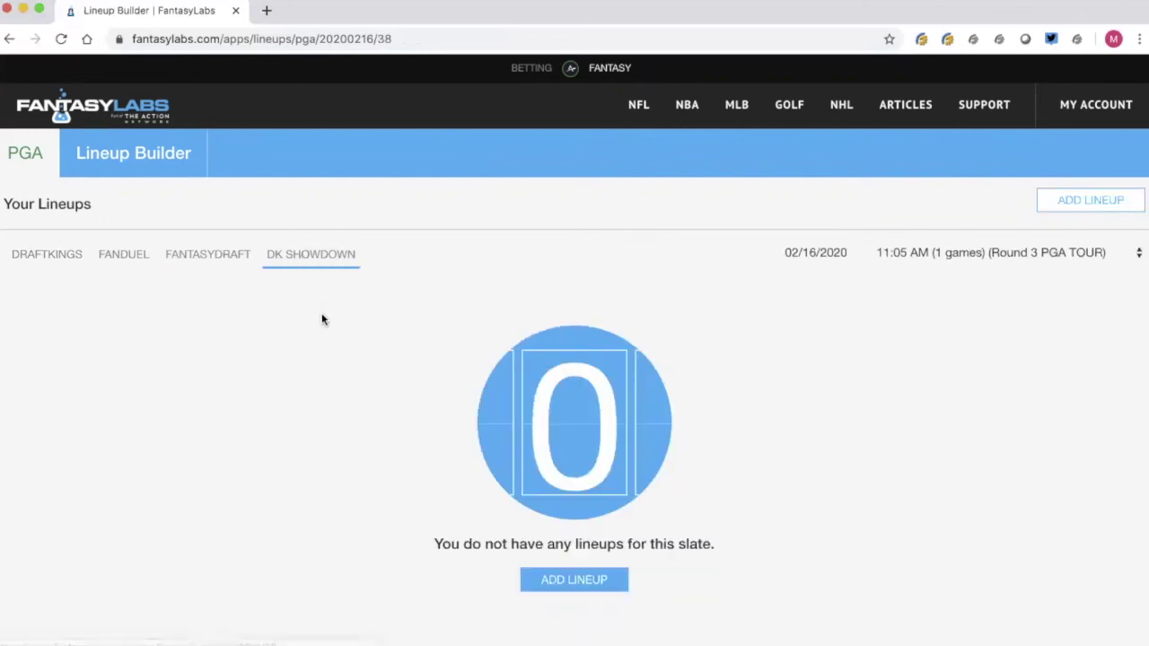
Step: Delete the DraftKings lineup containing C. Tringale, Denny McCarthy, C. Morikawa and J. Bramlett
click(50, 256)
click(729, 529)
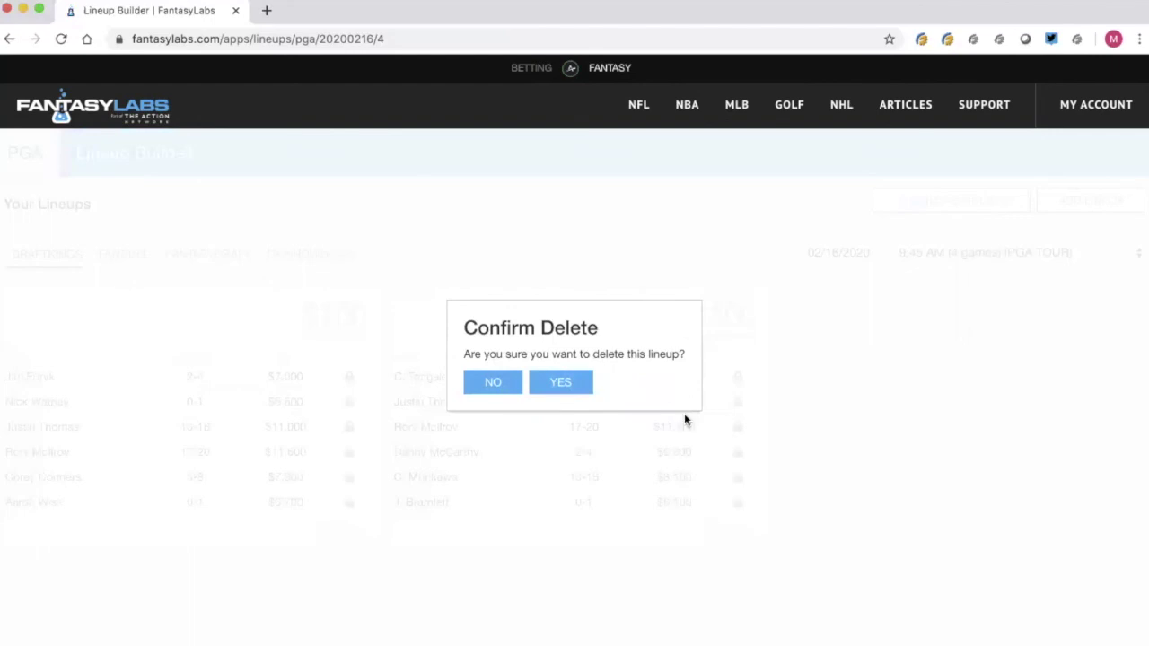
click(565, 381)
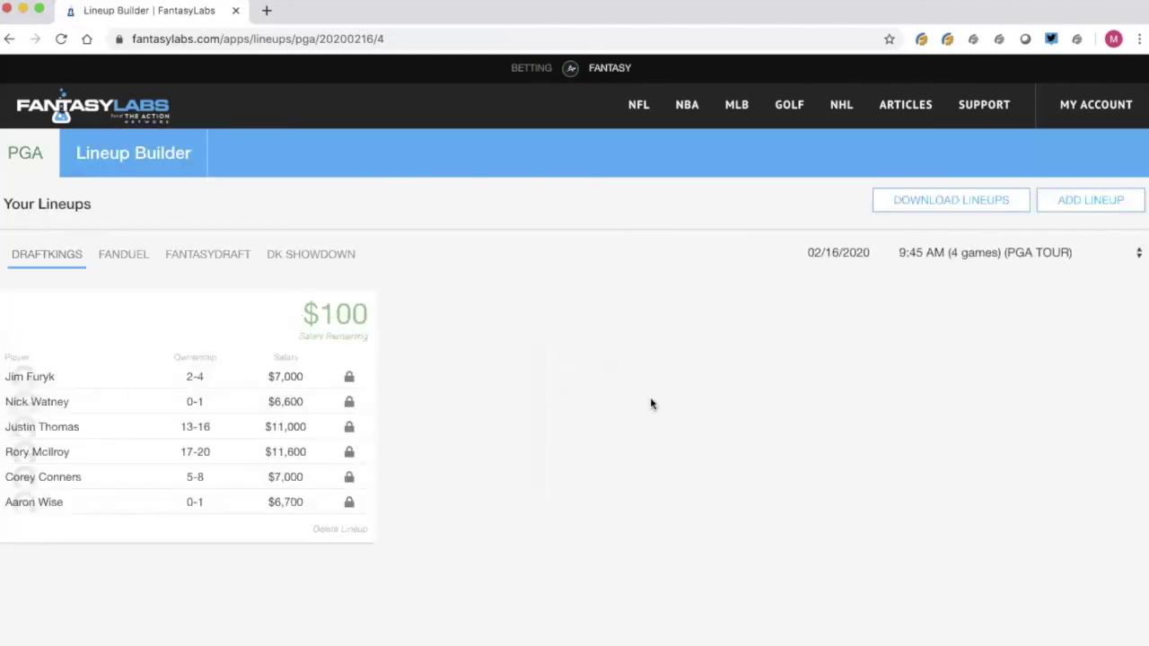